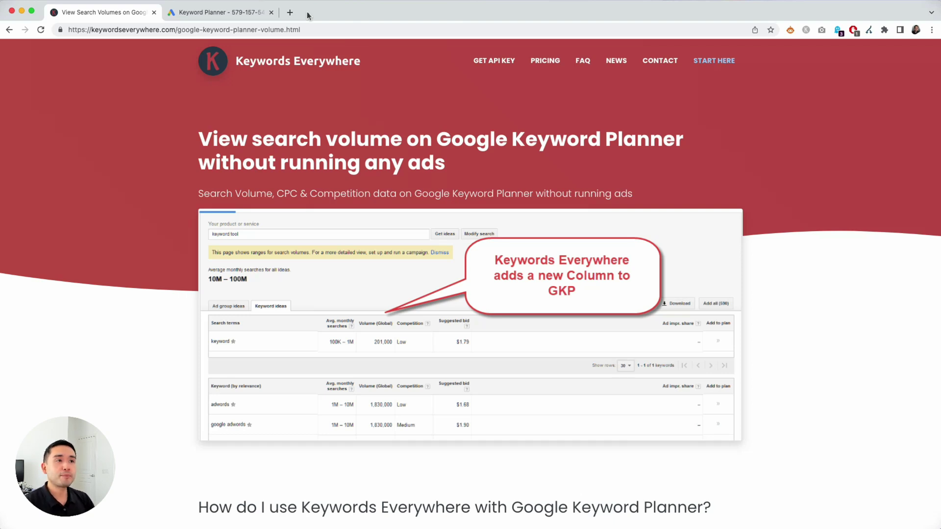
Run a Discover new keywords search for 'coffee' in Keyword Planner
click(200, 13)
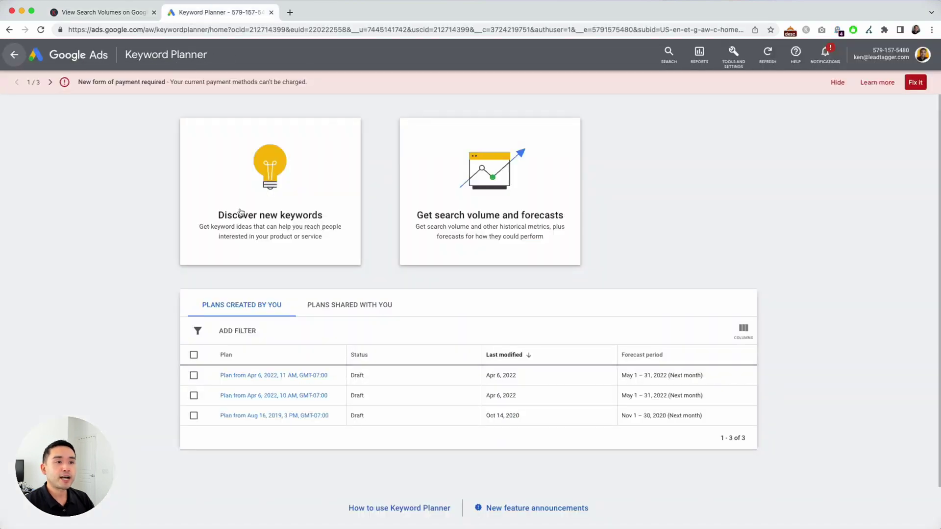
click(288, 214)
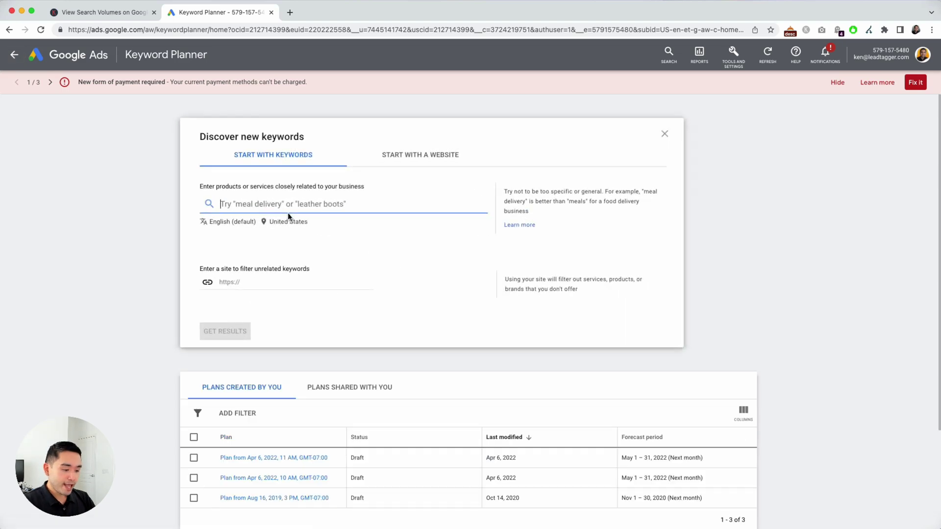
text(coffee)
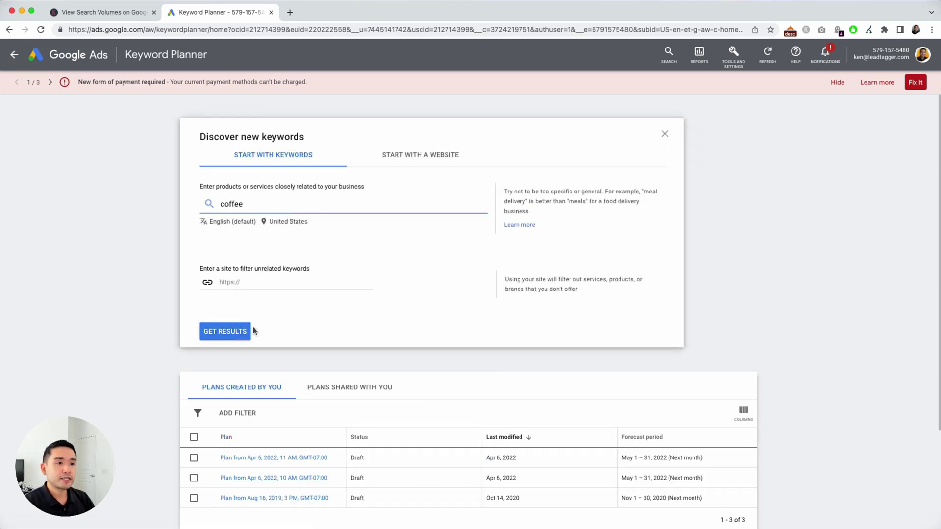
click(246, 331)
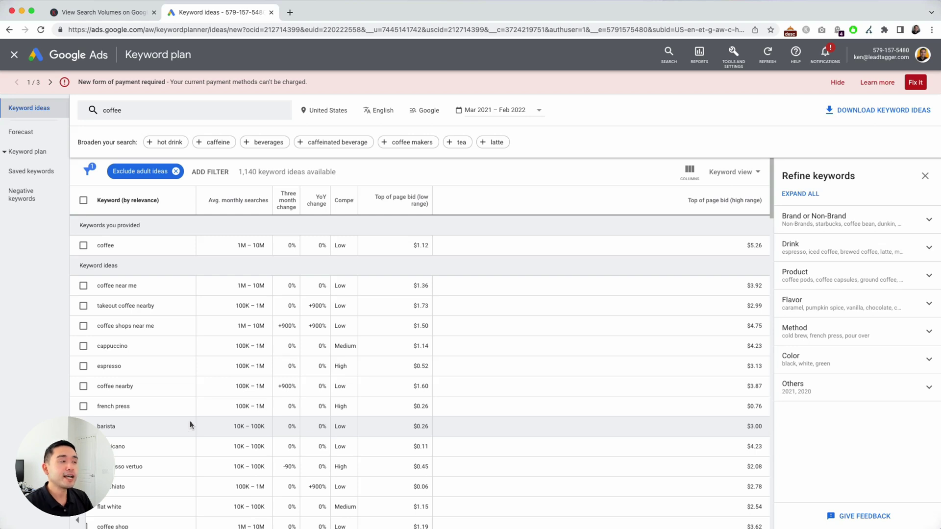
Switch the Keywords Everywhere extension on and reload Keyword Planner
click(806, 31)
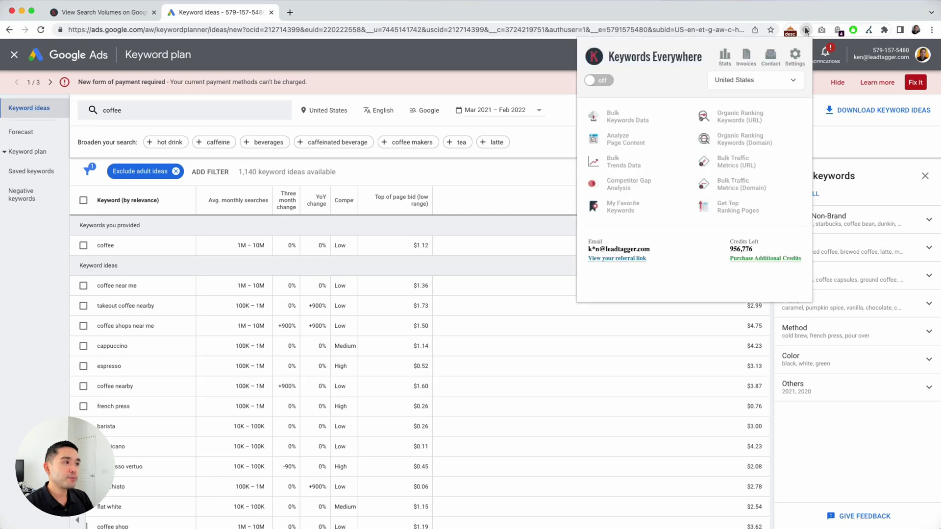
click(608, 81)
click(609, 82)
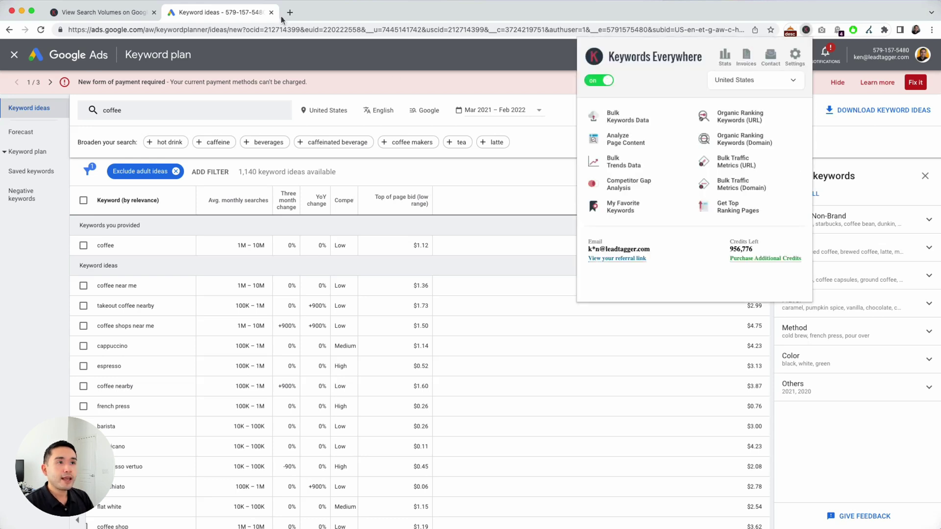
click(64, 38)
click(39, 31)
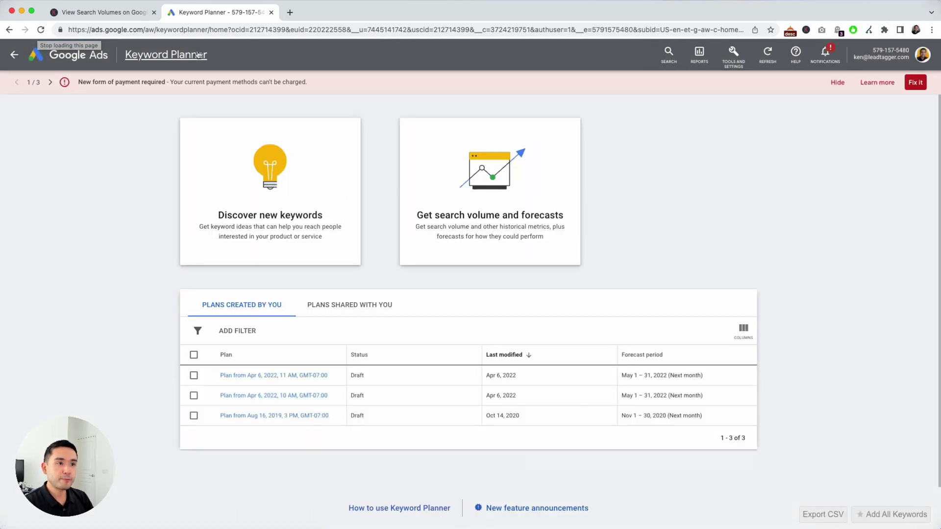
Search new keyword ideas for 'coffee' again with the extension active
click(272, 217)
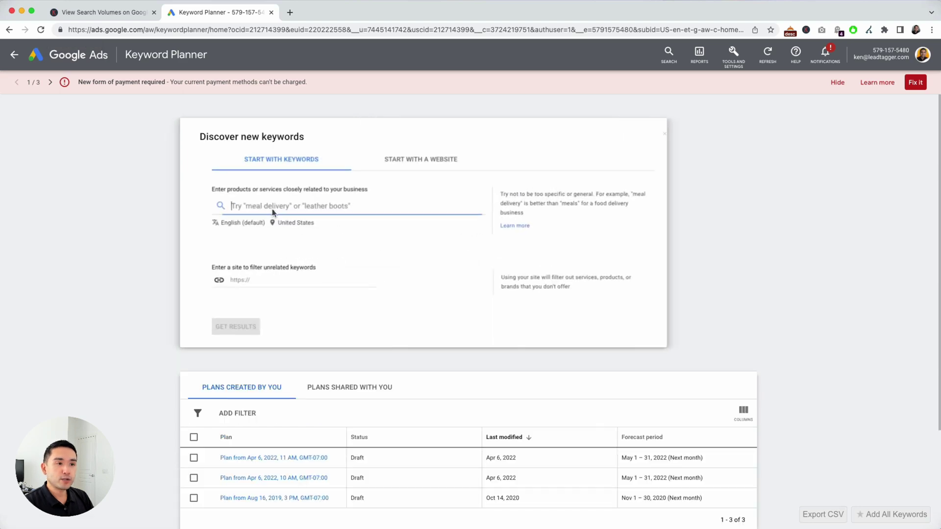
text(coffee)
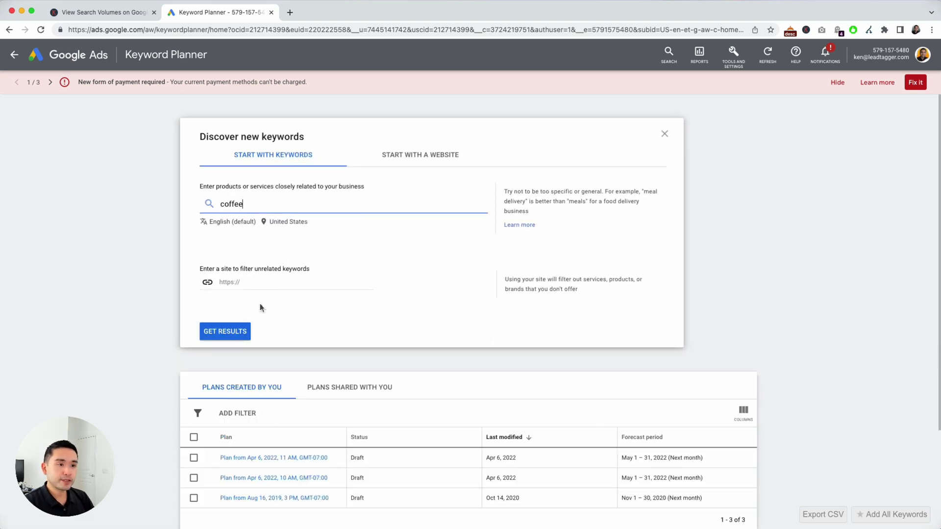
click(225, 331)
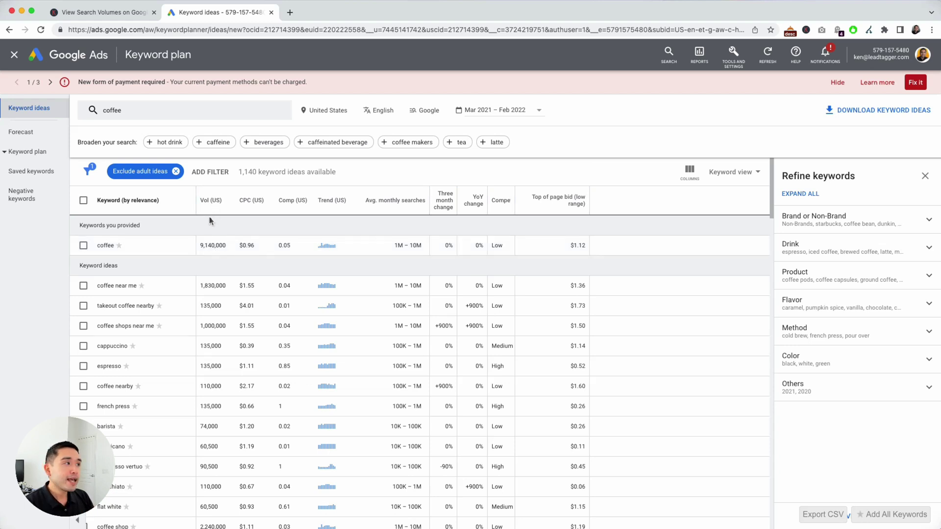
With coffee results showing Vol, CPC, Comp and Trend columns, open the Keywords Everywhere panel
click(806, 31)
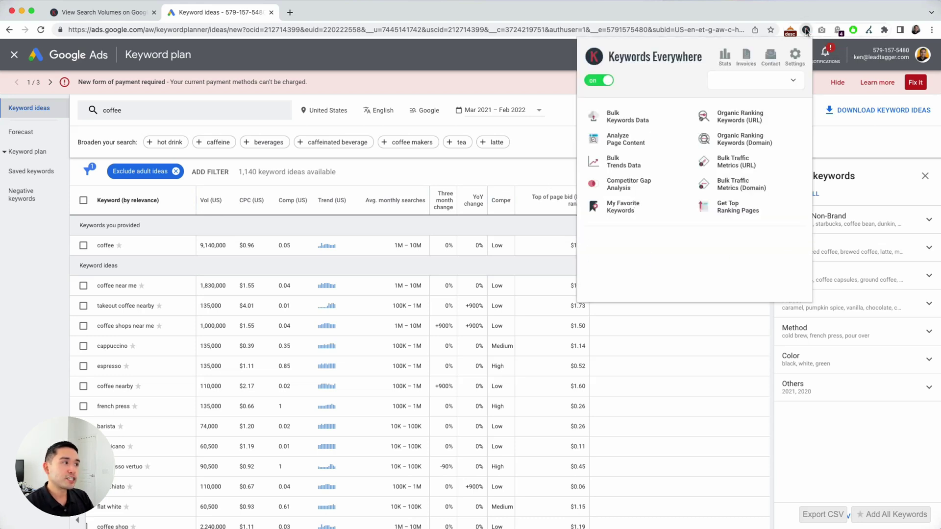
click(749, 80)
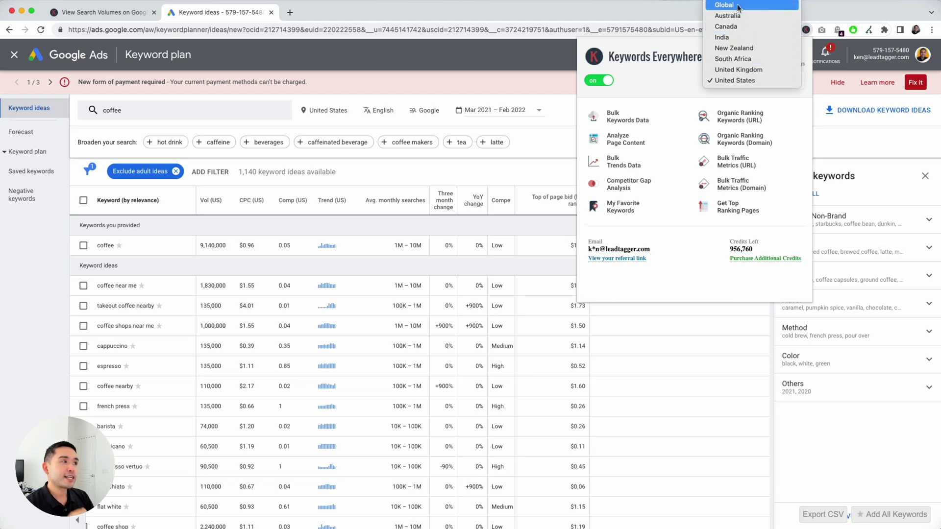
click(551, 15)
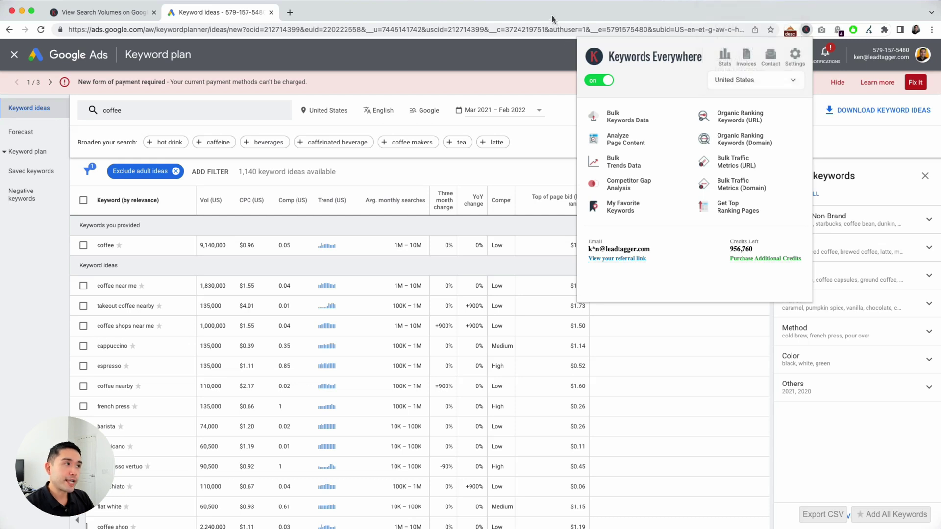
click(552, 15)
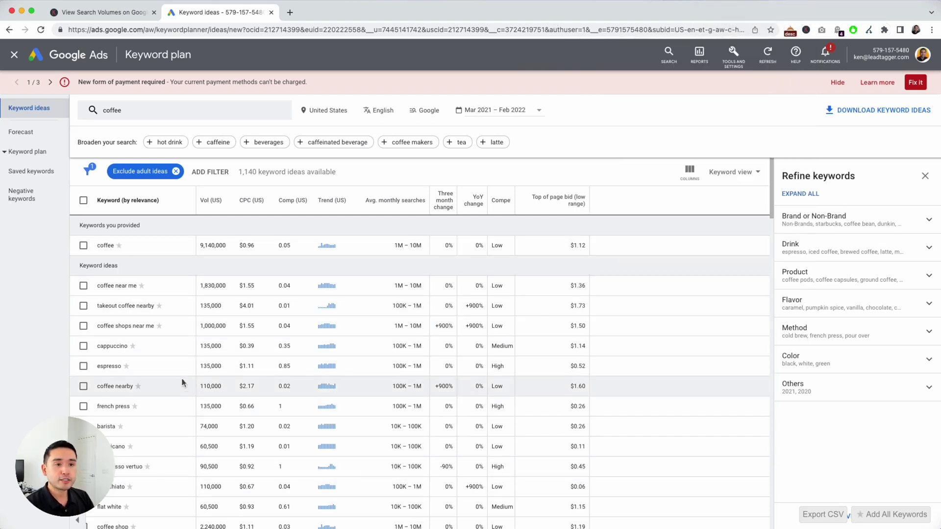
Star coffee, coffee near me, takeout coffee nearby and coffee shops near me, then view My Favorite Keywords
click(120, 246)
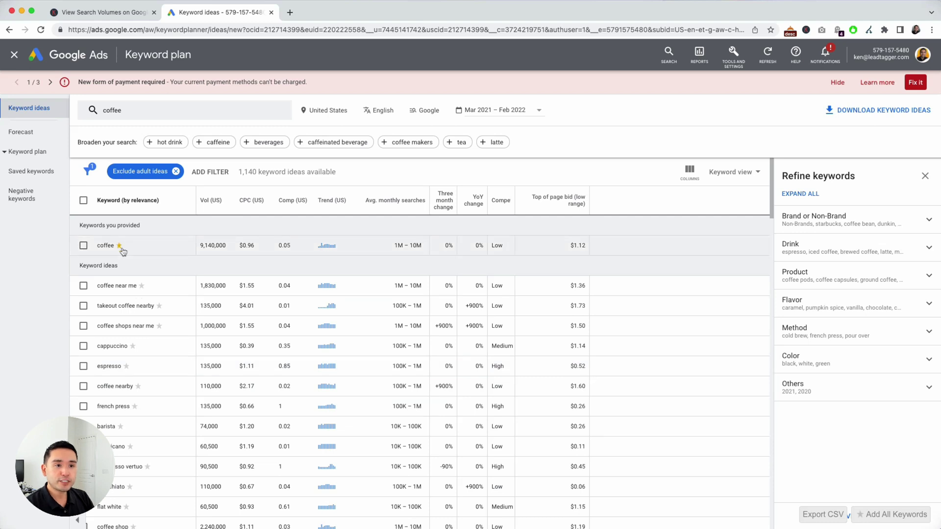
click(143, 287)
click(158, 306)
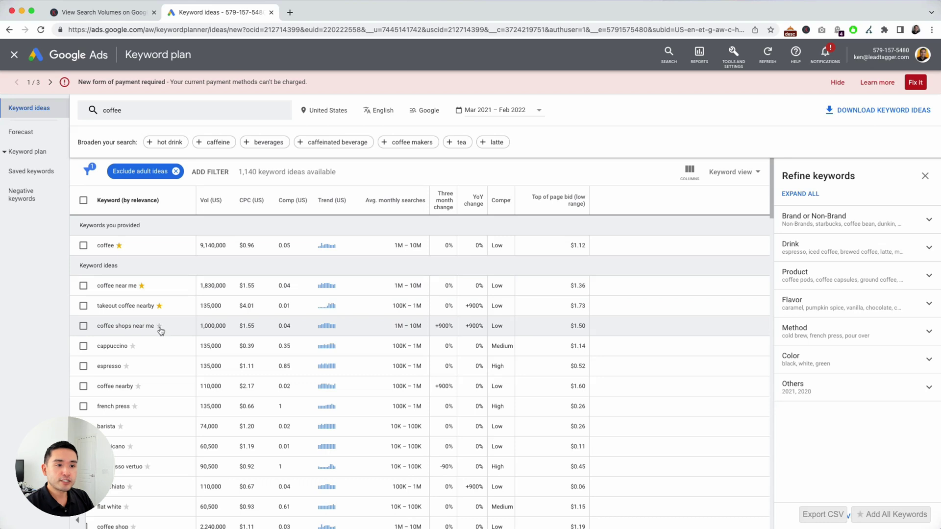
click(159, 327)
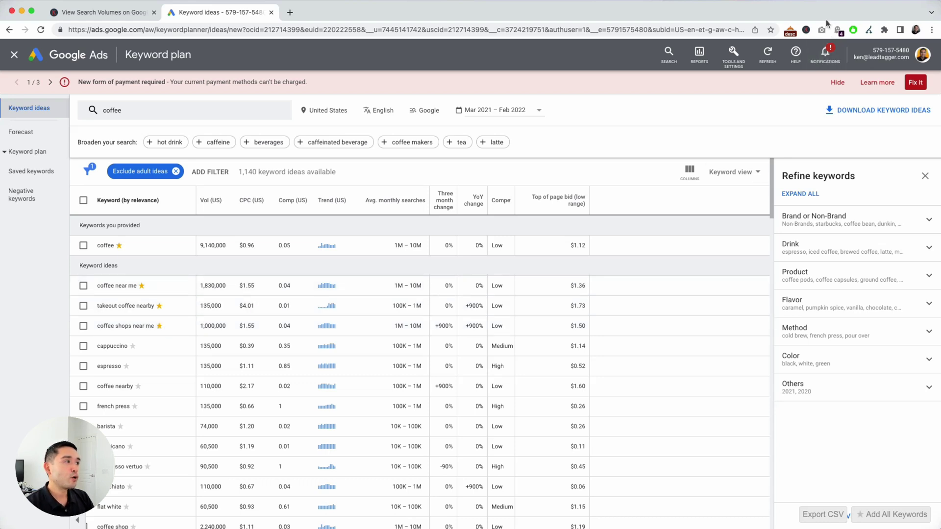
click(807, 30)
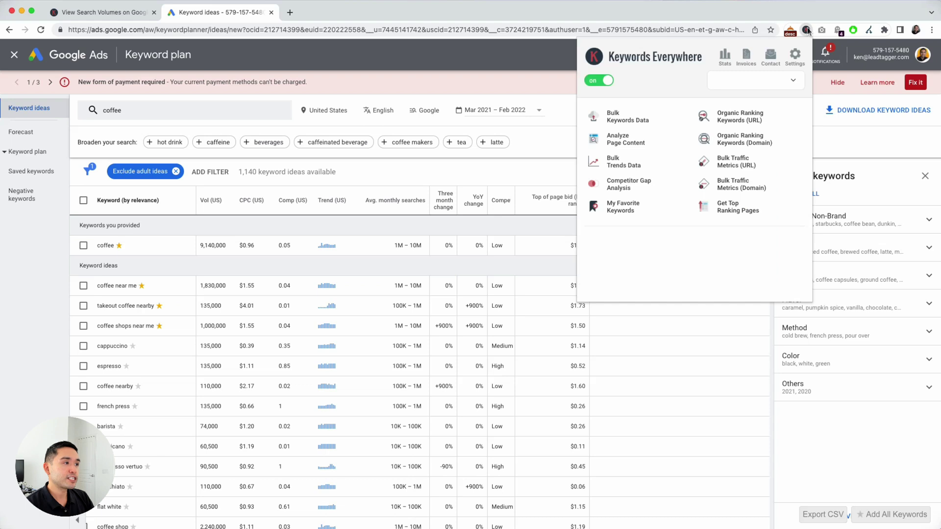
click(613, 207)
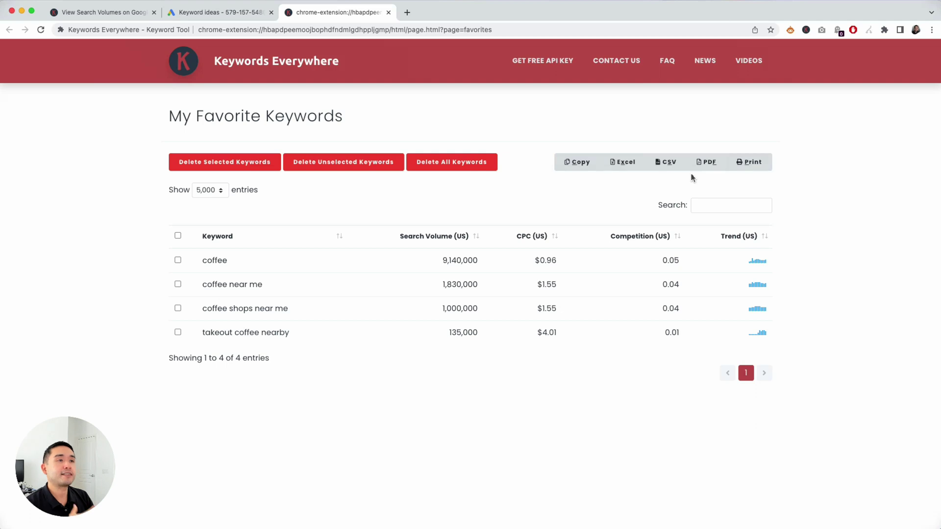
Save every coffee keyword idea using the Add All Keywords button at the bottom right
click(247, 15)
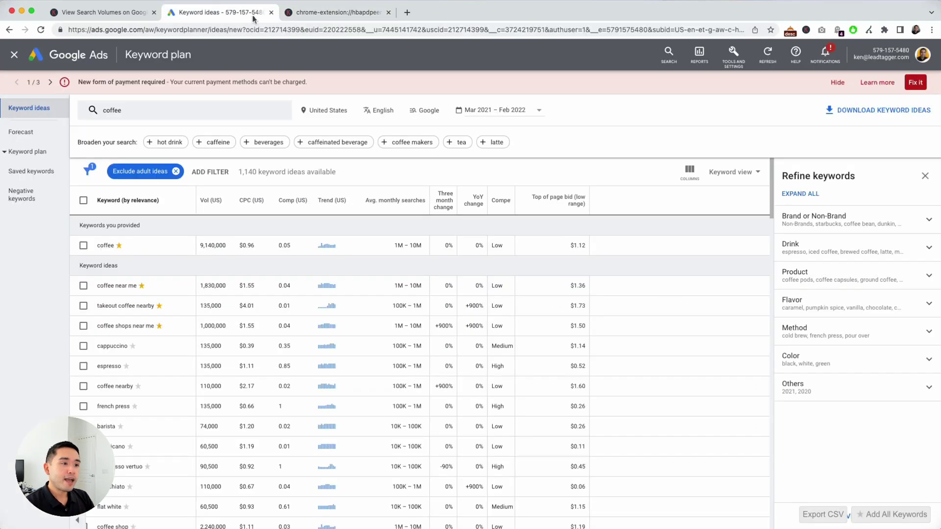
scroll(451, 316, down, 3)
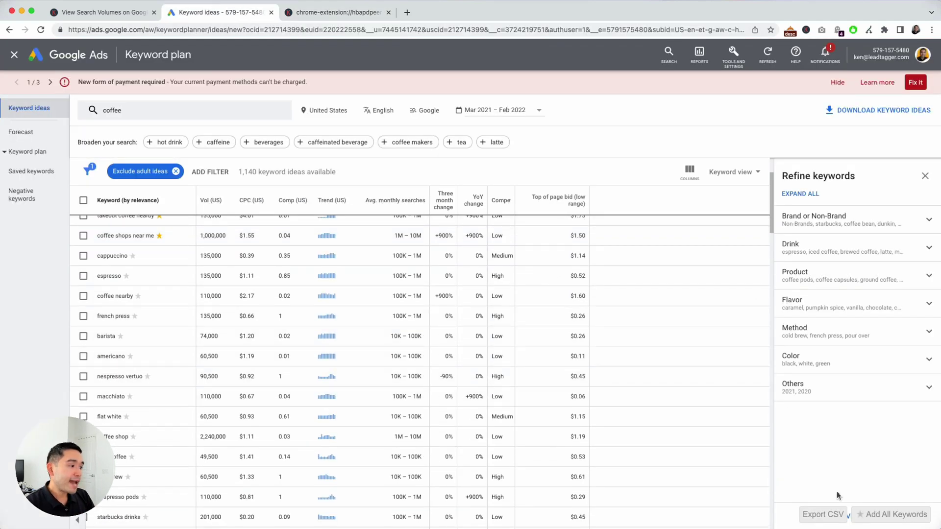
click(878, 517)
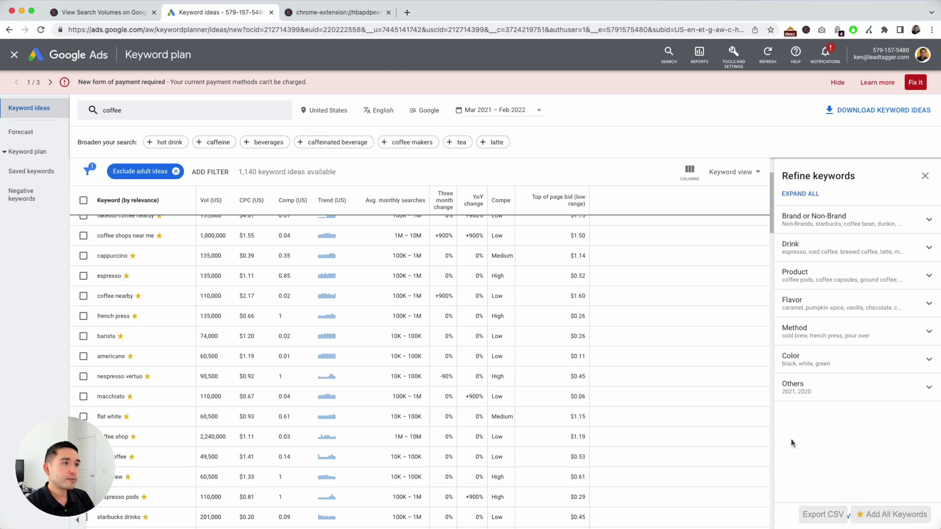
click(330, 14)
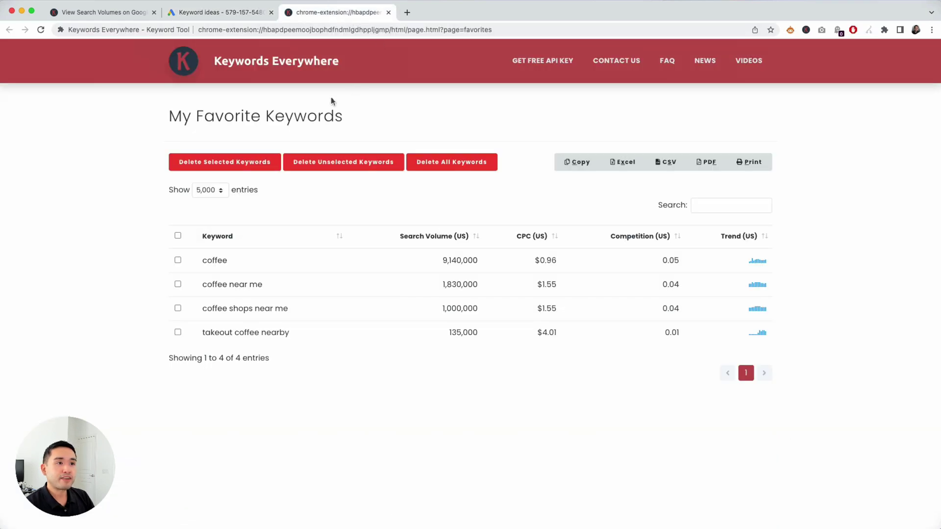
Reload My Favorite Keywords to list all 22 coffee keywords, then return to the ideas
click(41, 30)
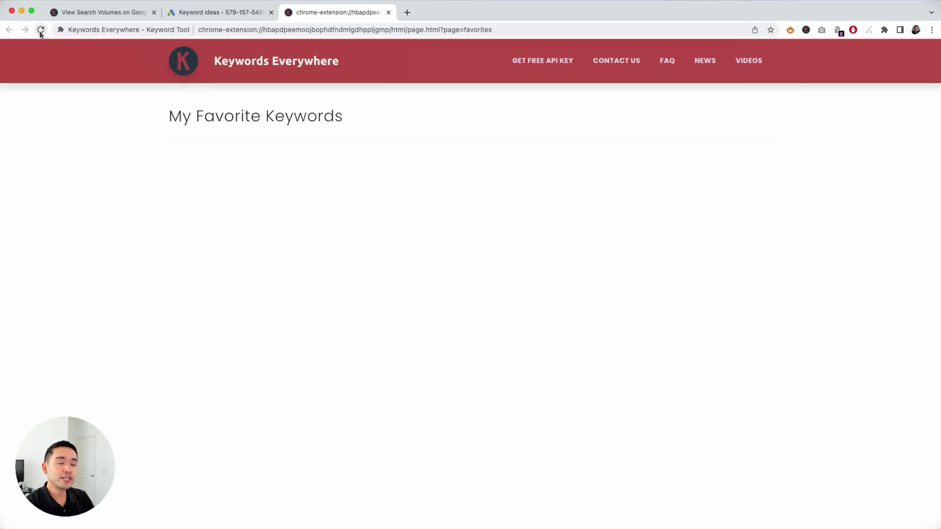
scroll(280, 276, down, 10)
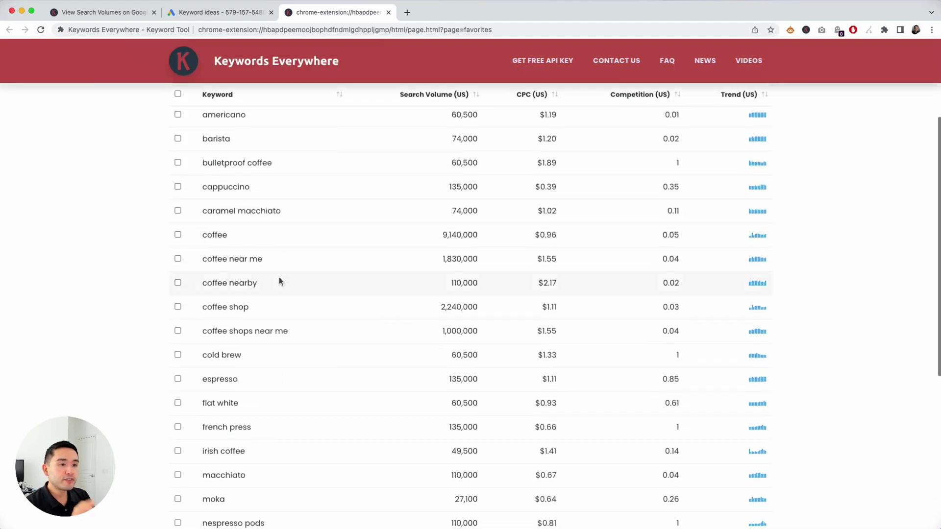
scroll(280, 280, up, 10)
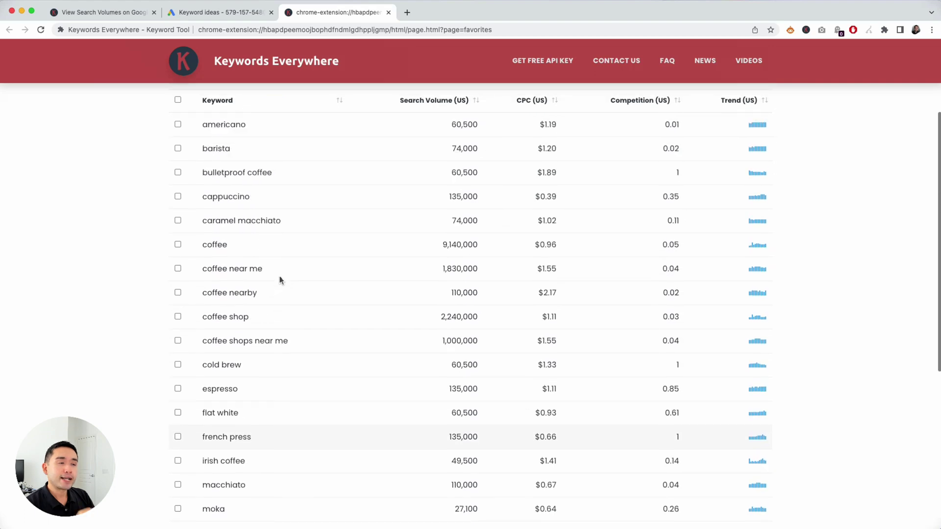
click(230, 13)
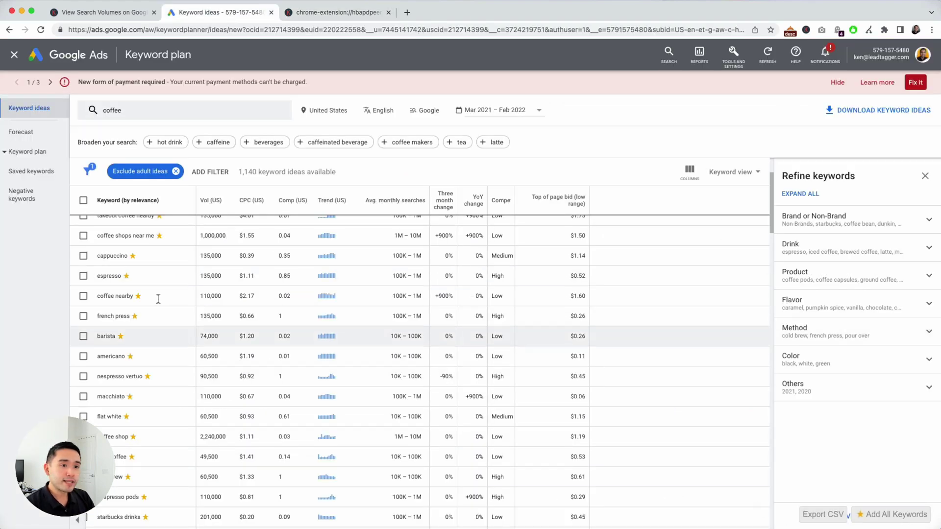
scroll(605, 283, up, 3)
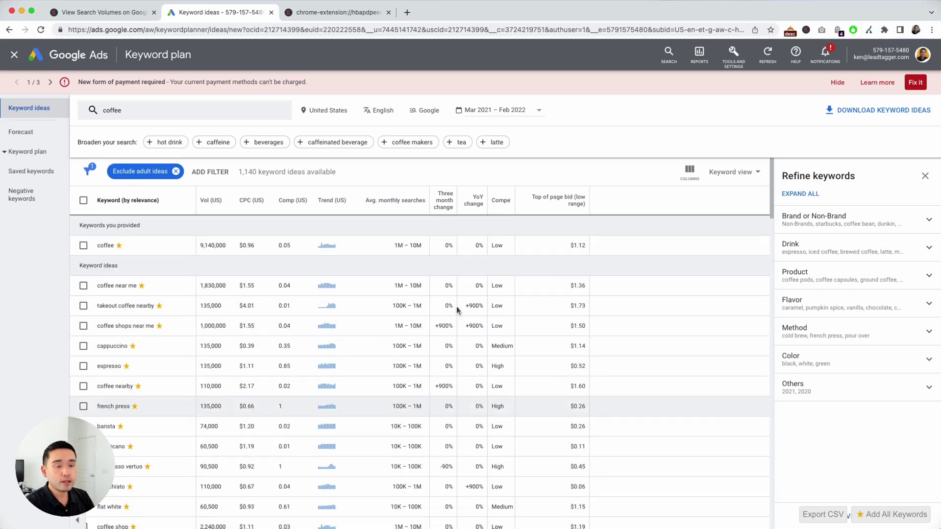